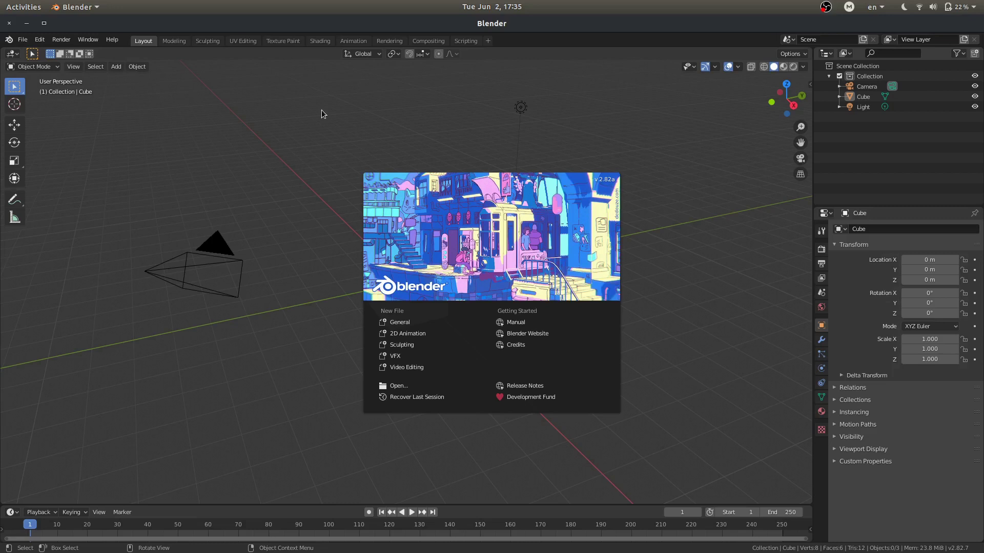
Dismiss the start-up splash to reveal the default cube, camera and light.
left_click(422, 128)
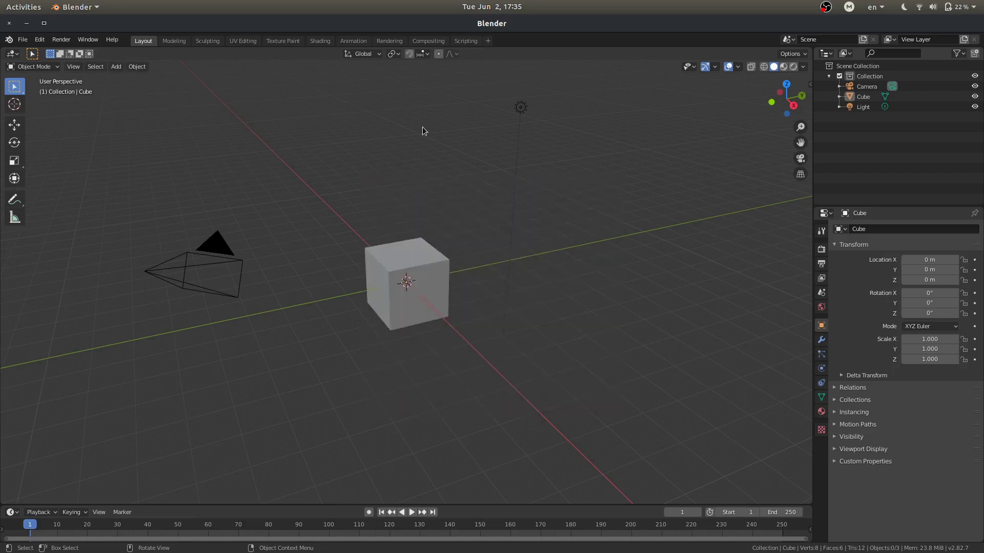
Open Preferences and leave Auto Run Python Scripts enabled in Save & Load.
left_click(40, 39)
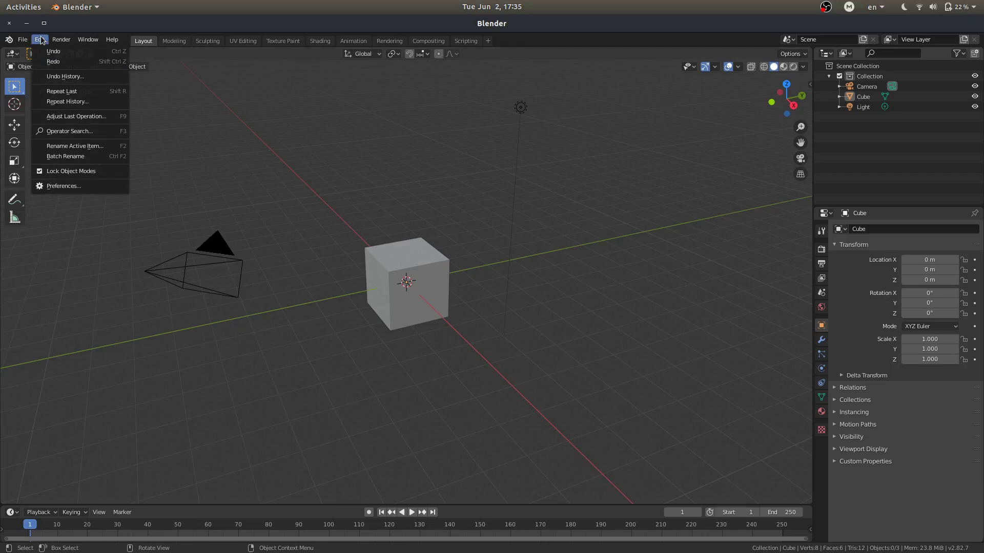
left_click(47, 188)
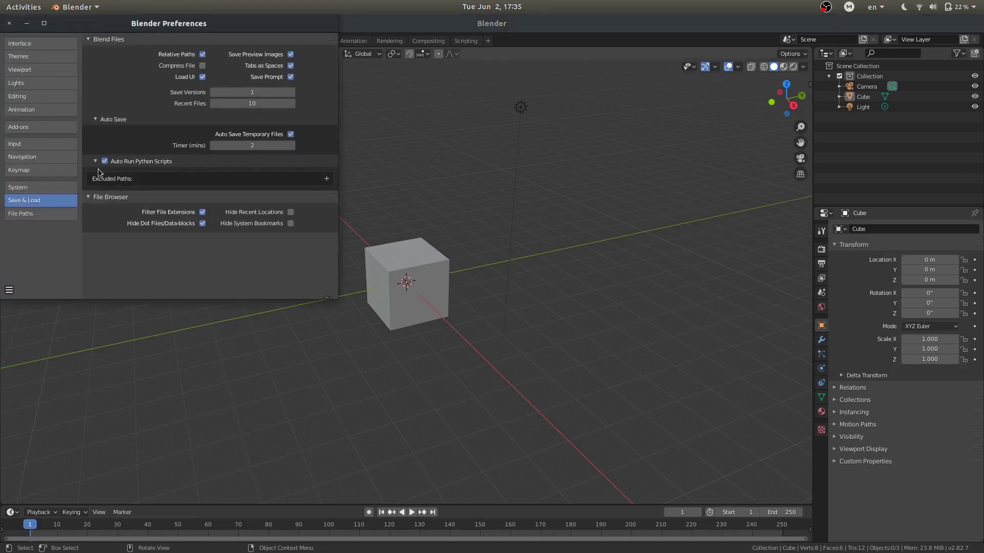
left_click(105, 162)
left_click(105, 162)
Bring up the Files addons folder containing ClothWeaver-4.762-IndividualPerpetual.zip.
key("super")
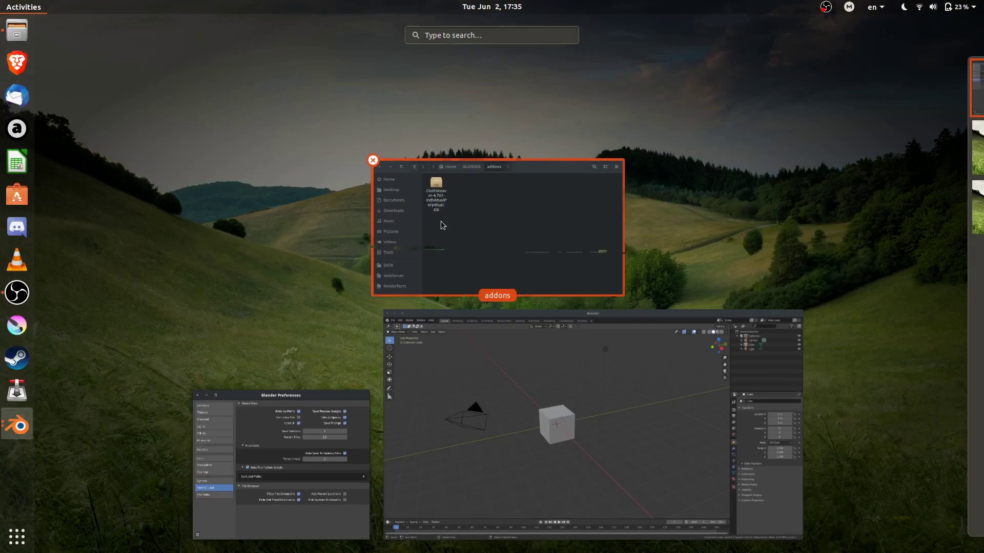
left_click(514, 198)
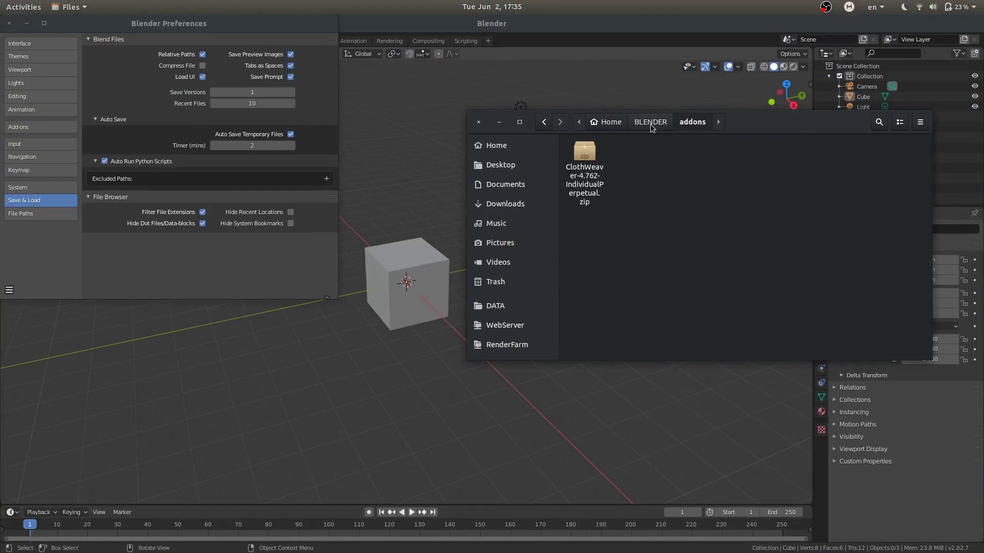
left_click(578, 160)
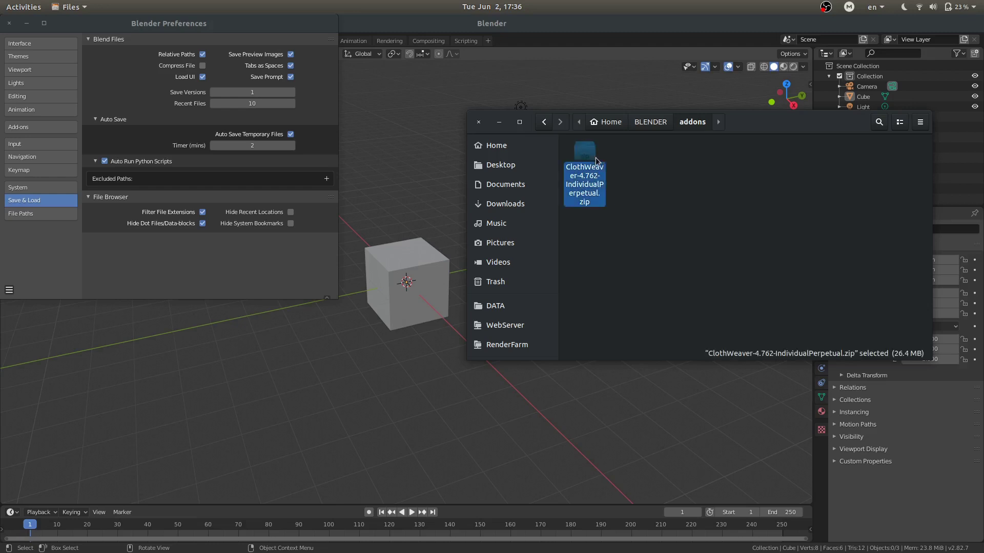
left_click(636, 174)
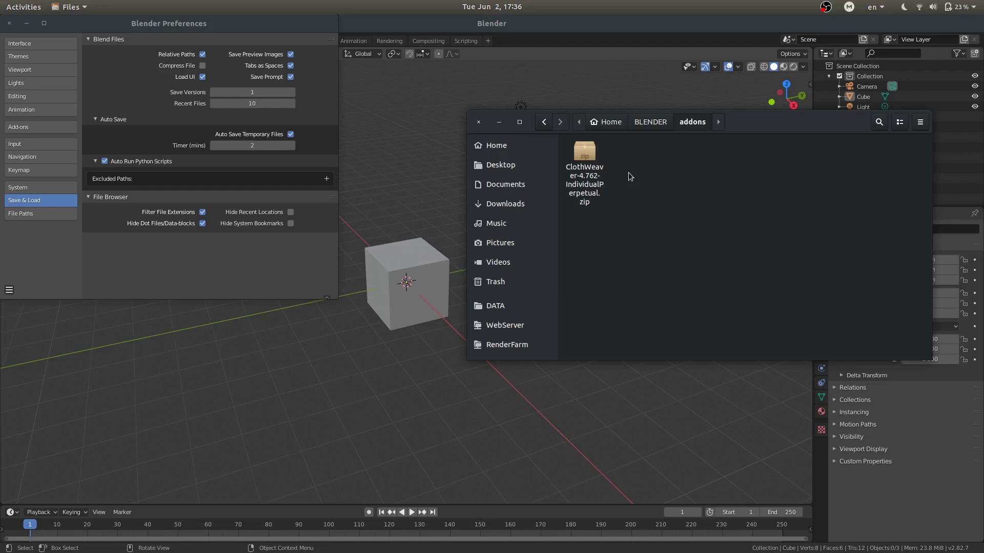
left_click(584, 175)
left_click(609, 170)
double_click(584, 153)
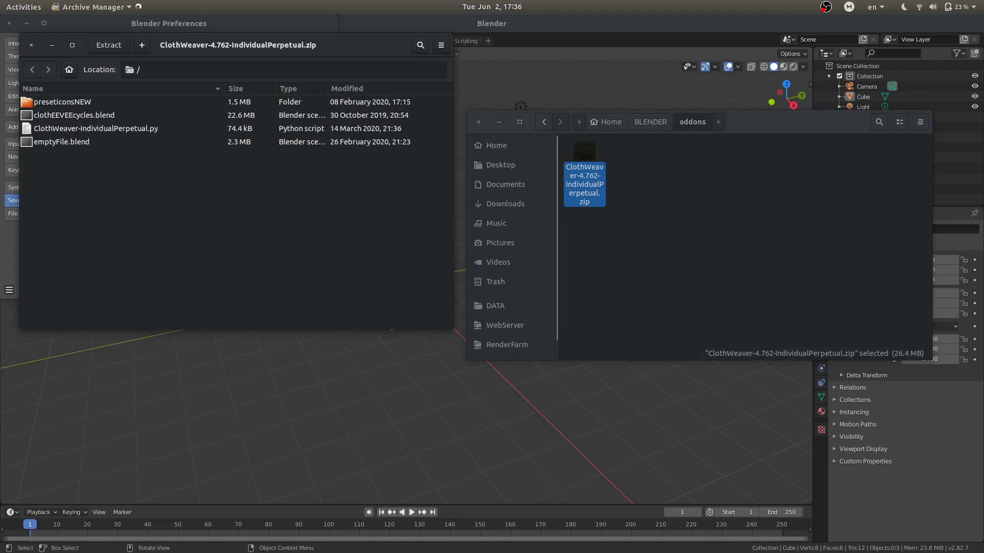
key("ctrl+w")
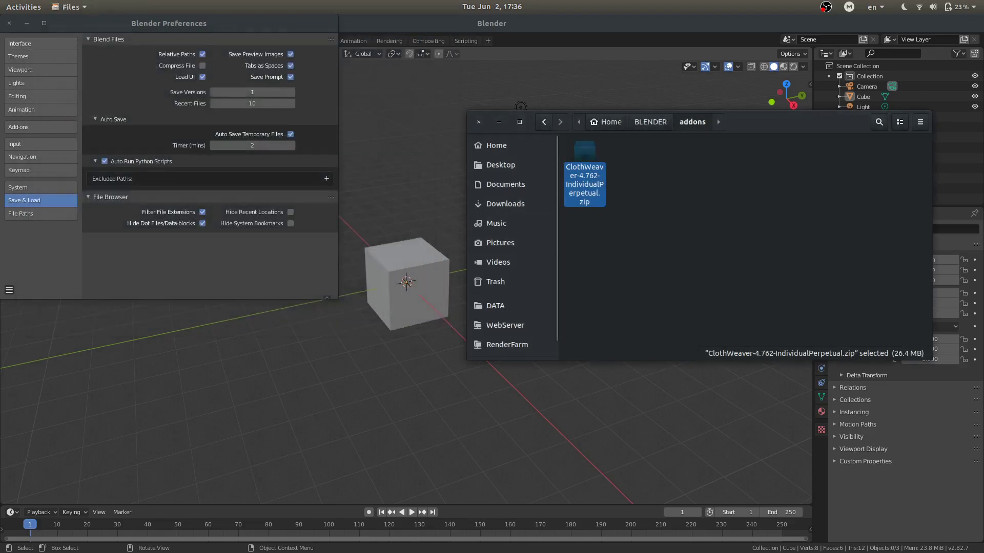
Return to Blender Preferences and start installing an add-on from the Add-ons section.
left_click(666, 256)
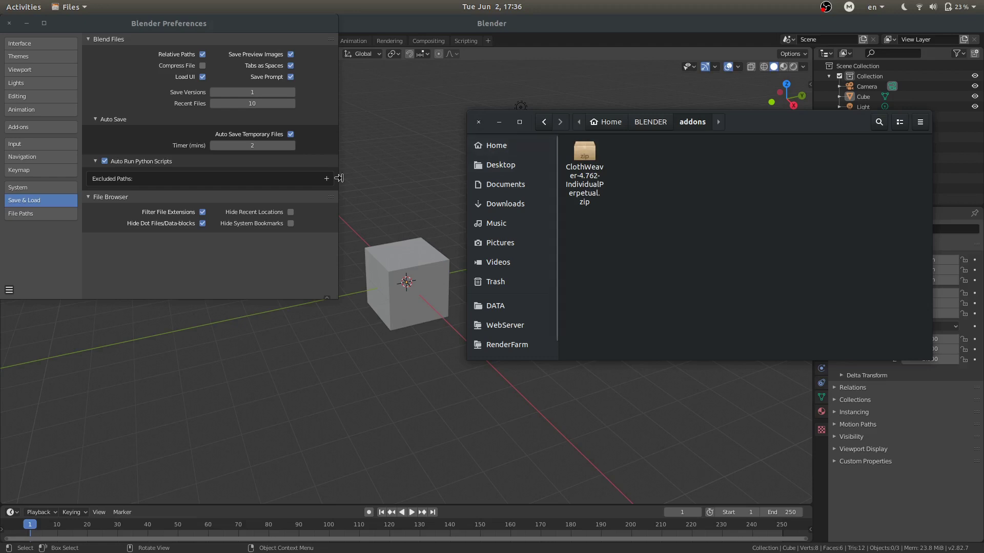
key("alt+Tab")
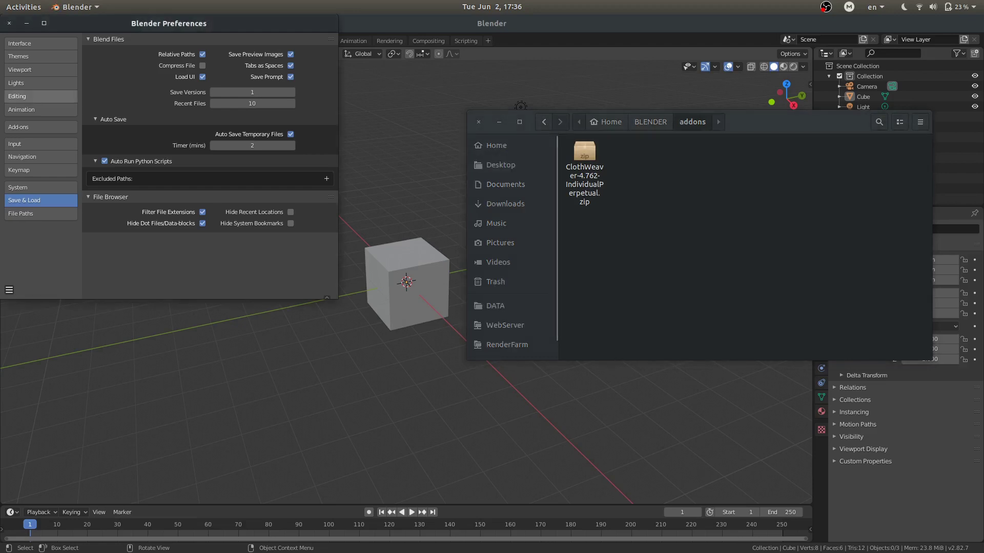
left_click(41, 127)
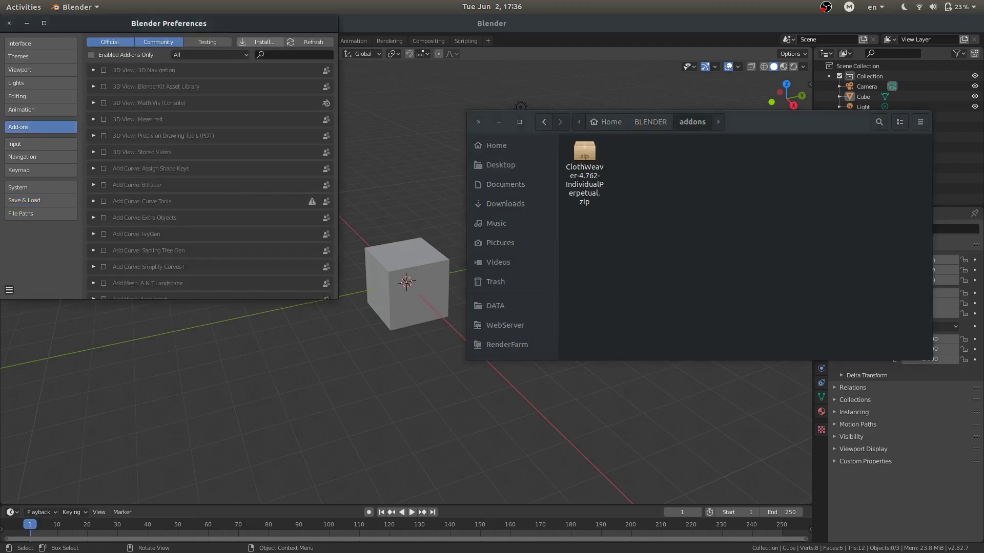
left_click(260, 42)
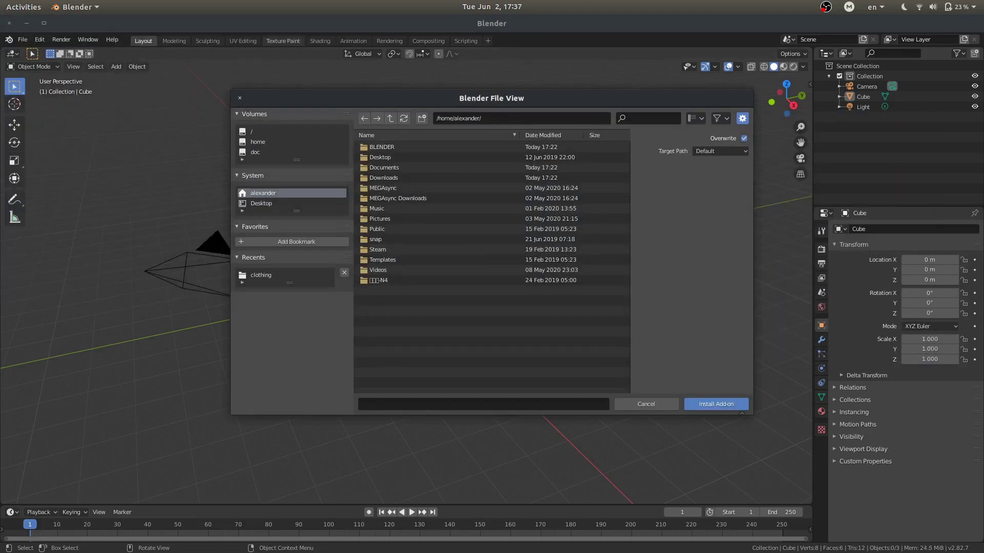
Browse into BLENDER/addons and choose ClothWeaver-4.762-IndividualPerpetual.zip.
left_click(399, 146)
double_click(399, 146)
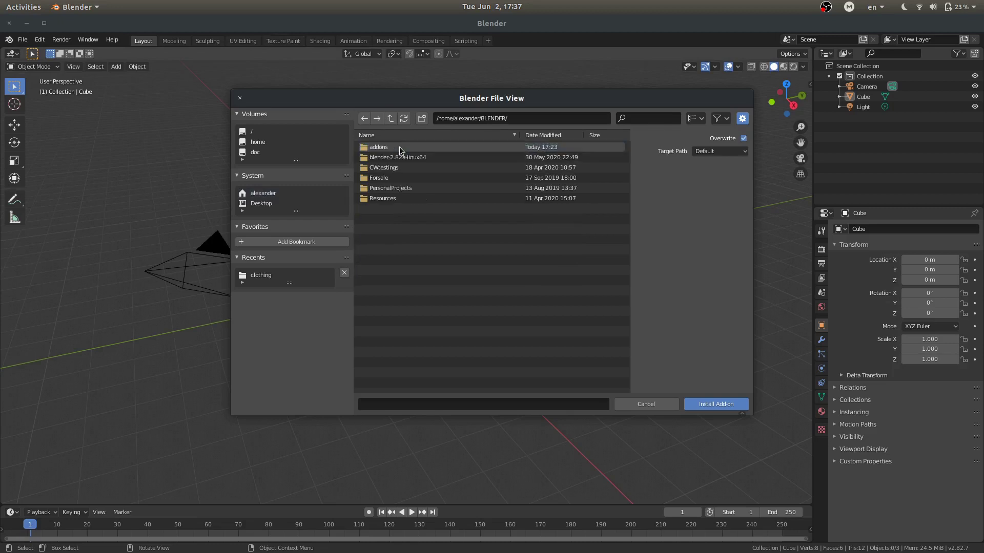
double_click(397, 147)
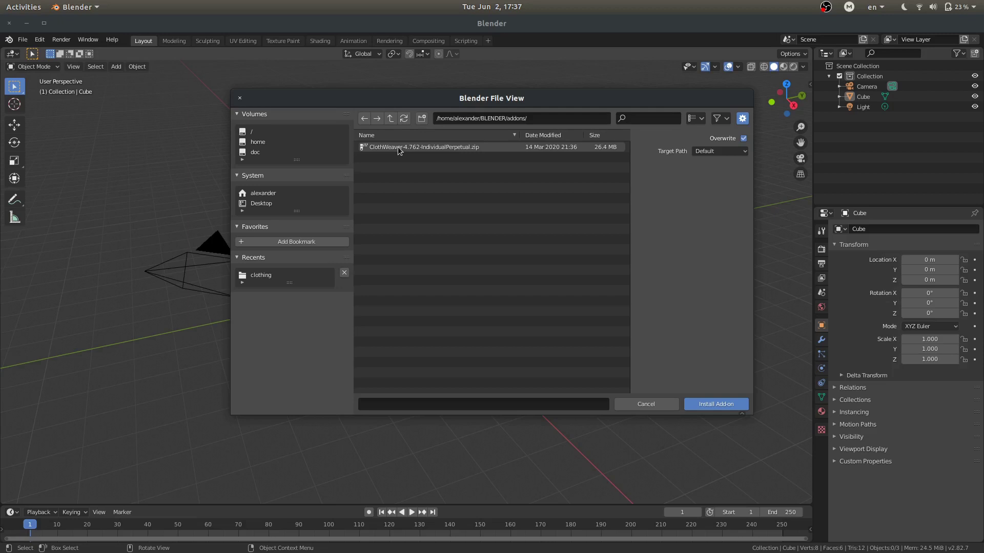
left_click(399, 148)
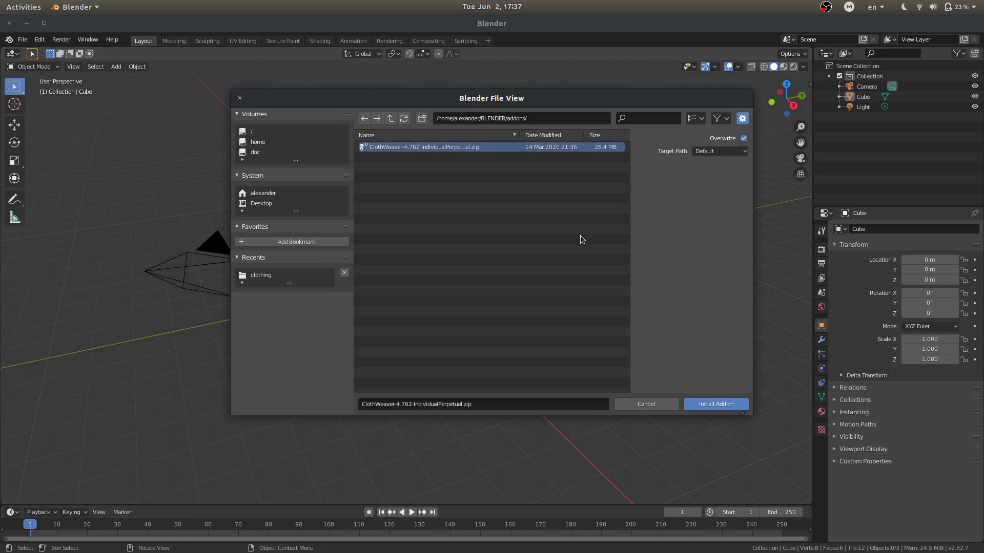
Install the ClothWeaver zip, filter add-ons by 'clo' and enable Generic: Cloth Weaver.
left_click(714, 404)
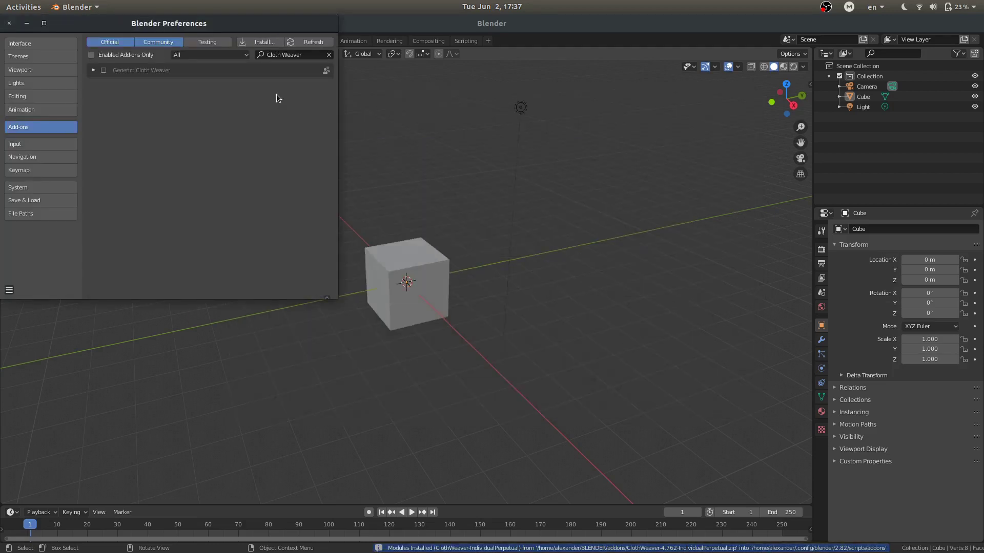
left_click(277, 55)
key("BackSpace")
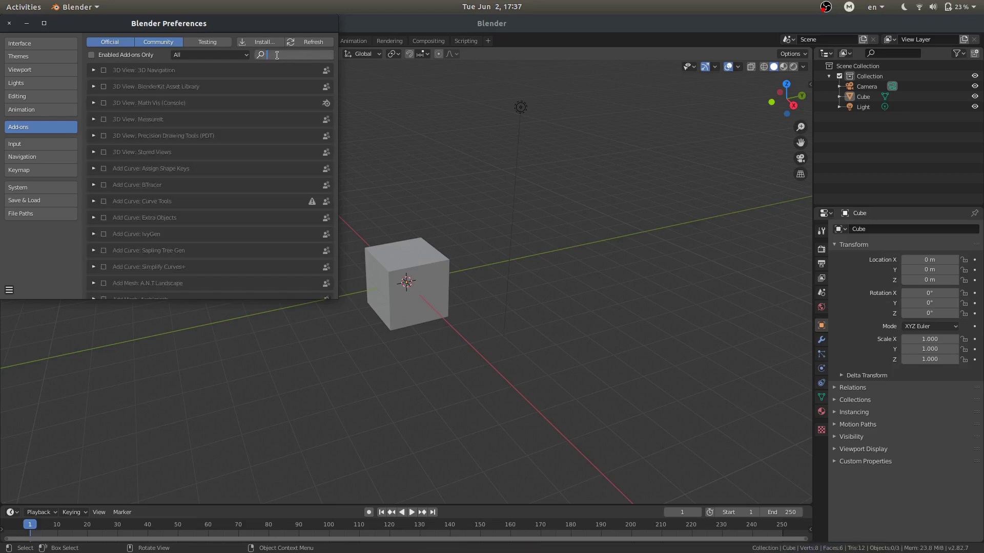
type("clo")
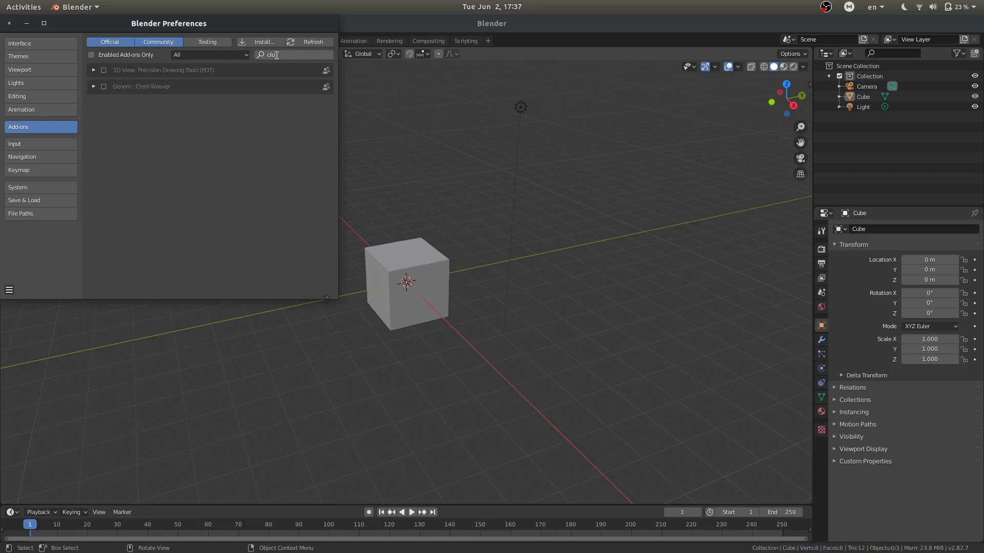
key("Return")
left_click(93, 87)
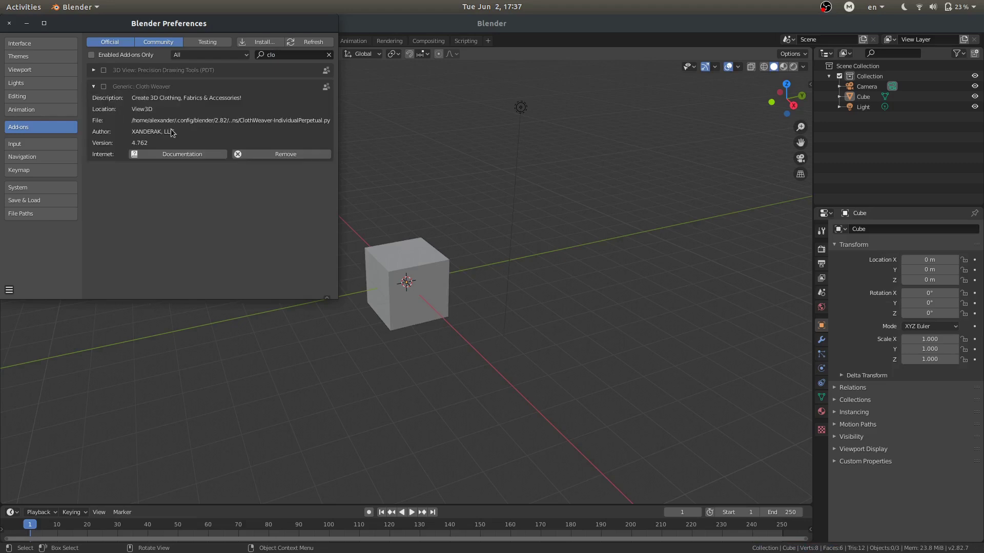
left_click(104, 89)
Save the preferences and close the Preferences window.
left_click(9, 289)
left_click(41, 263)
left_click(10, 23)
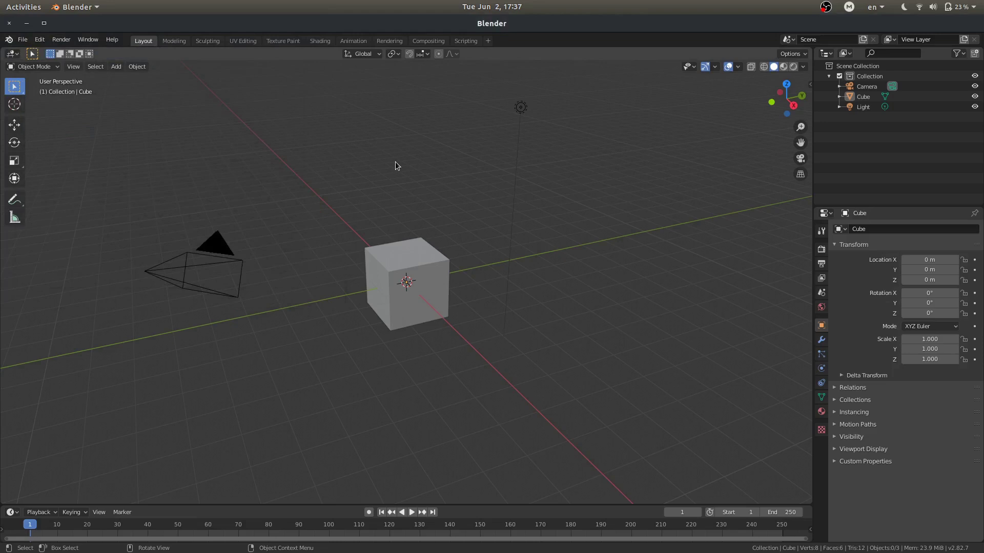
Show the viewport's N sidebar and drag its left edge to widen it.
key("n")
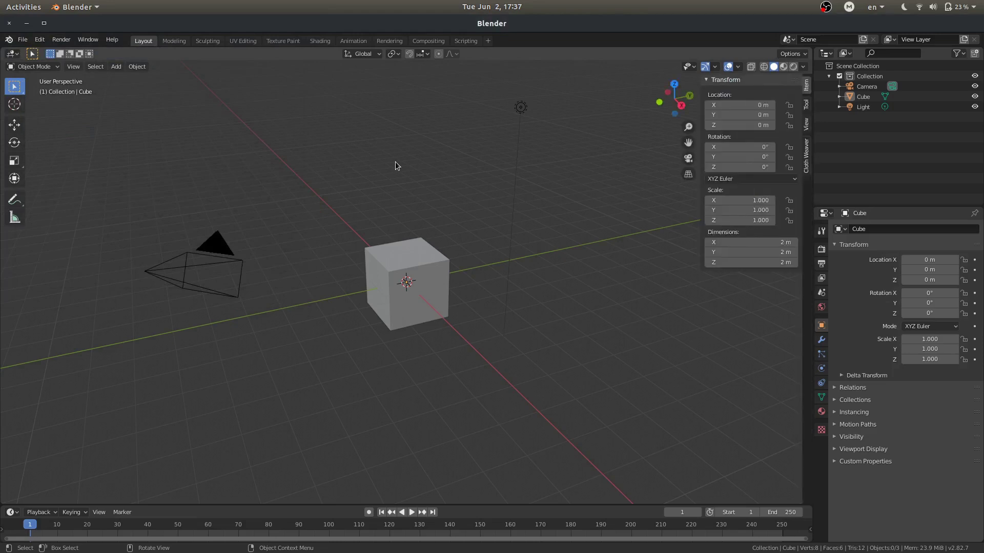
key("t")
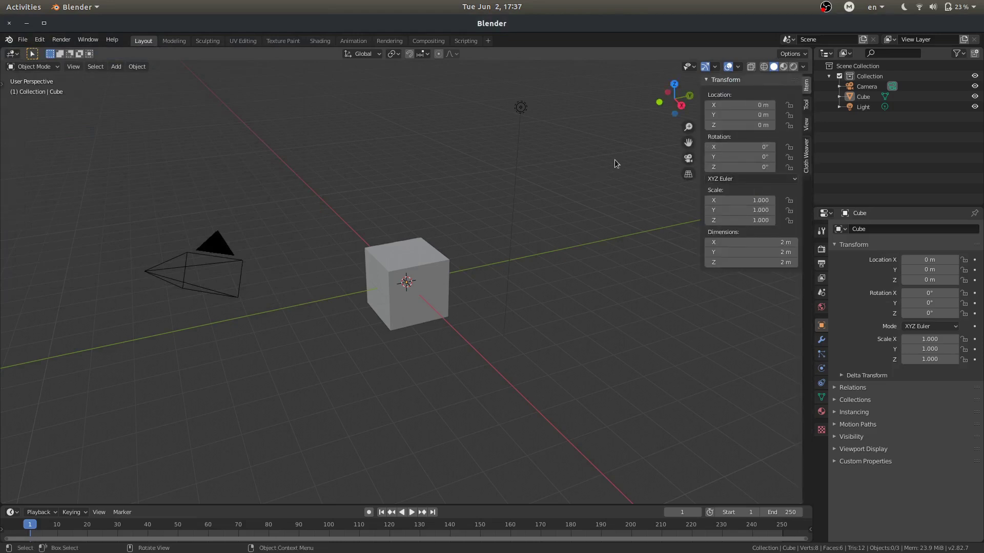
key("t")
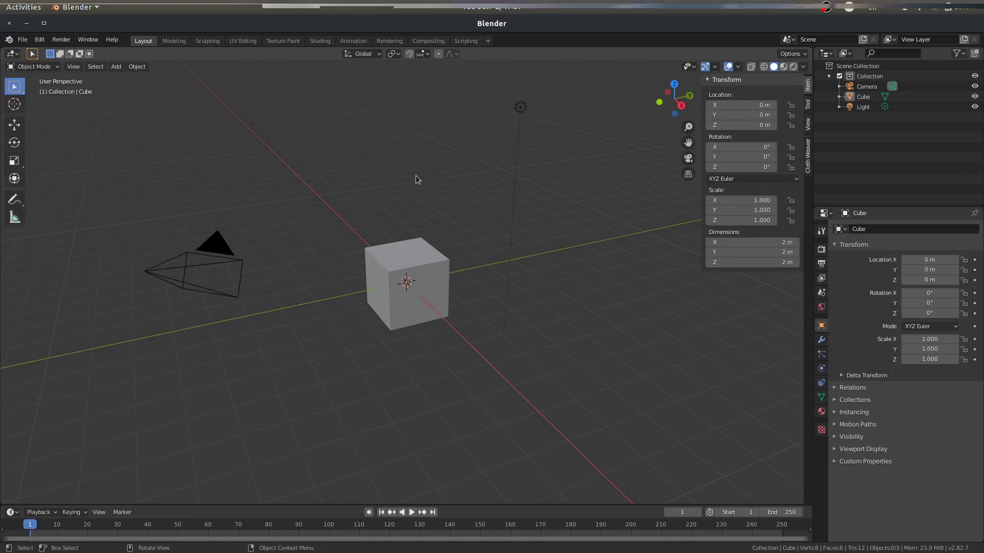
key("n")
key("n")
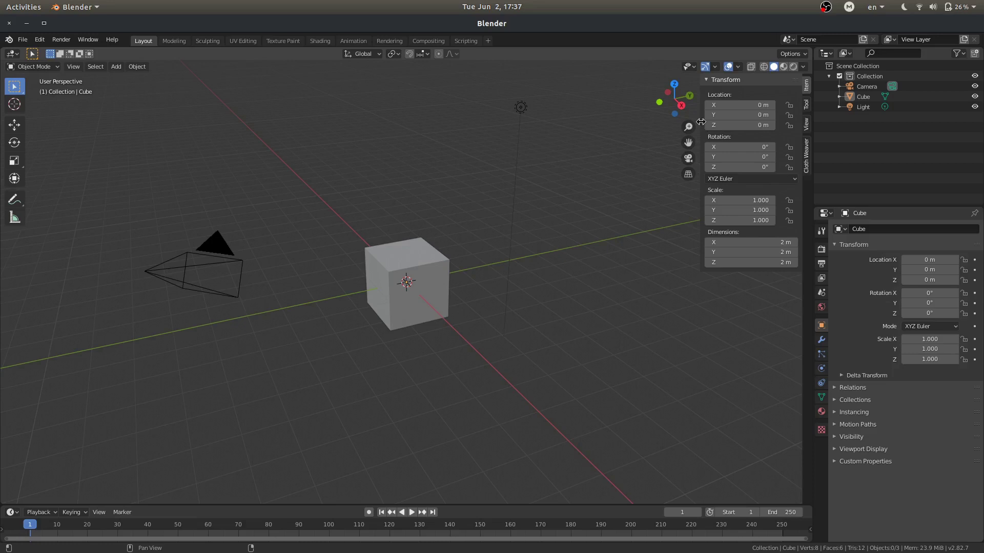
left_click_drag(700, 122, 578, 124)
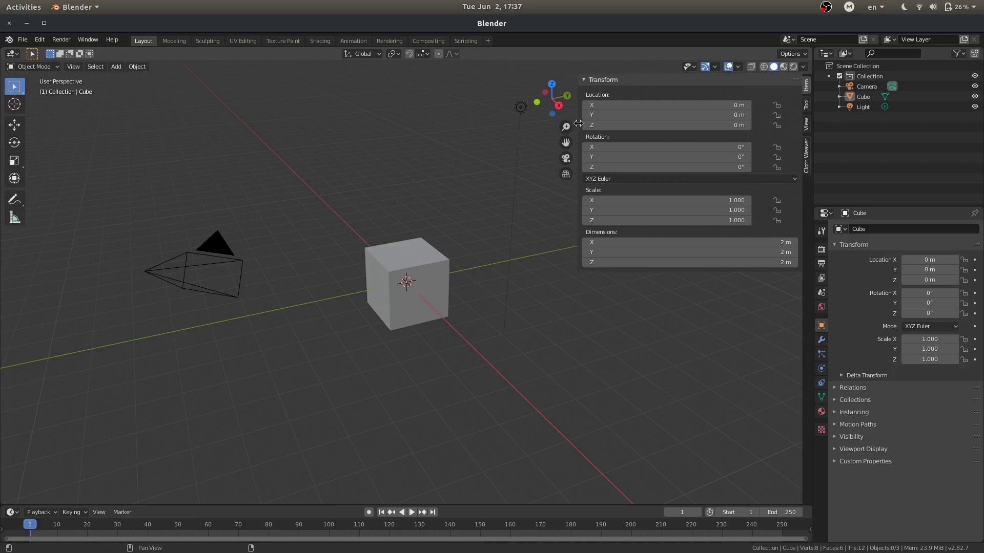
Open the Cloth Weaver sidebar tab and click into the Status panel's Key field.
left_click(805, 160)
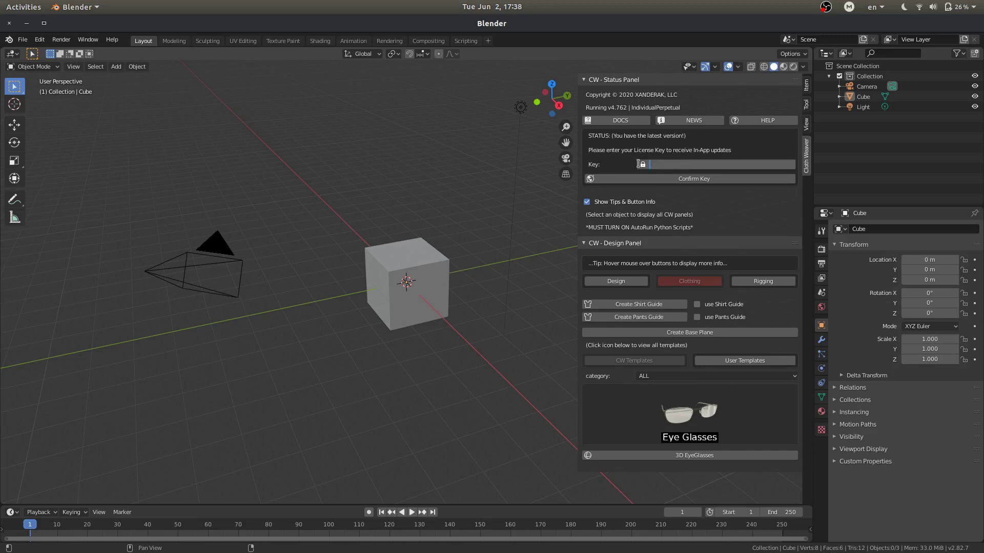
left_click(665, 165)
Confirm the entered licence key; Cloth Weaver reports it as not valid.
left_click(705, 186)
left_click(704, 183)
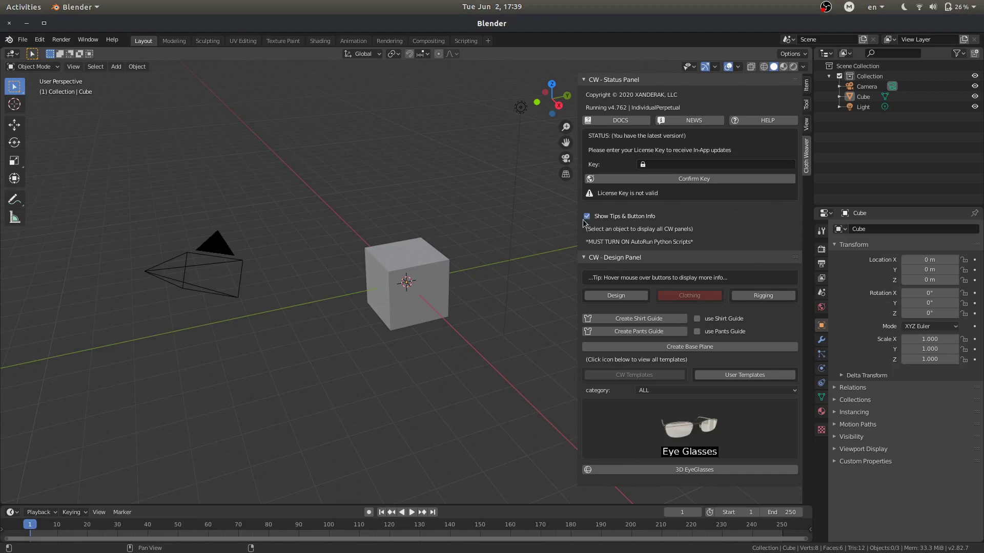
Switch the Design Panel to its Design section, keeping Show Tips & Button Info on.
left_click(586, 218)
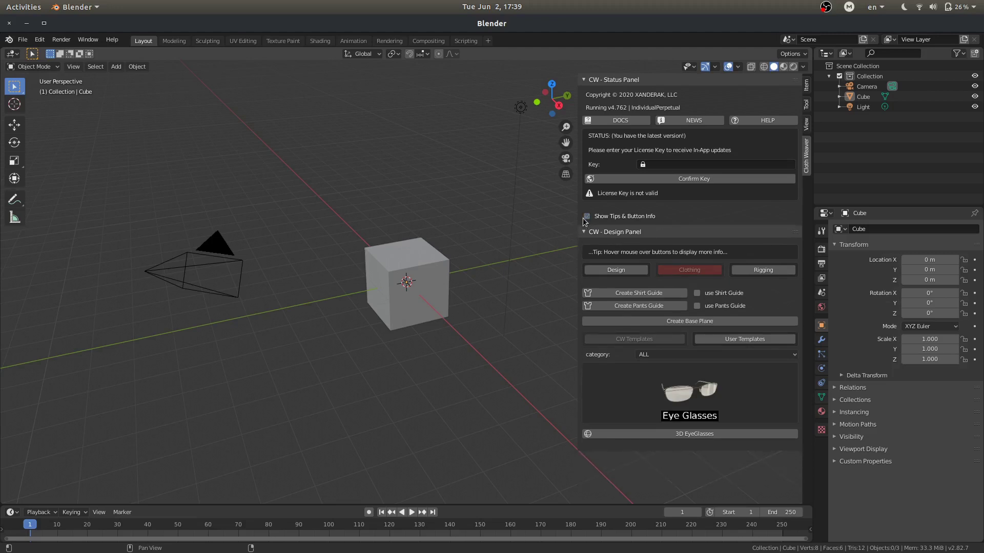
left_click(614, 273)
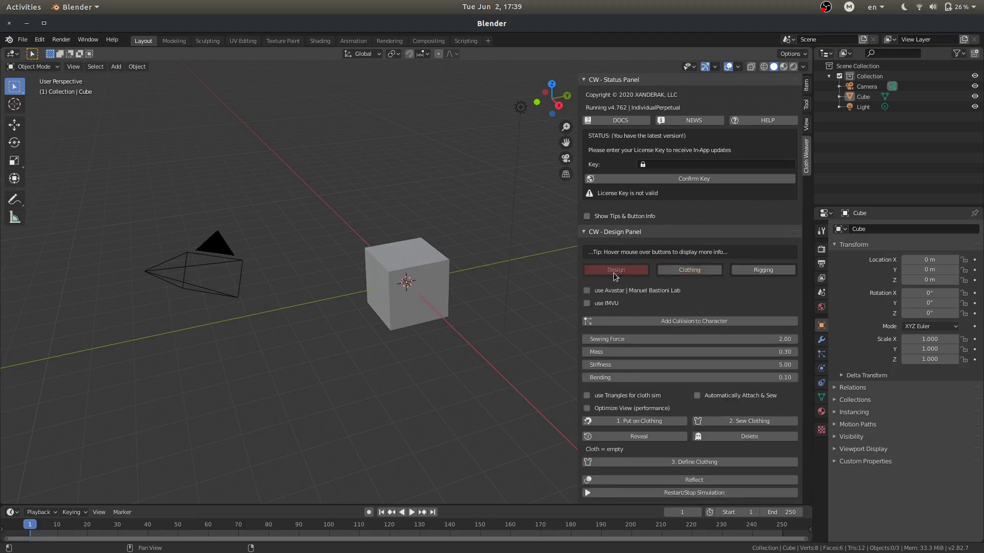
left_click(587, 216)
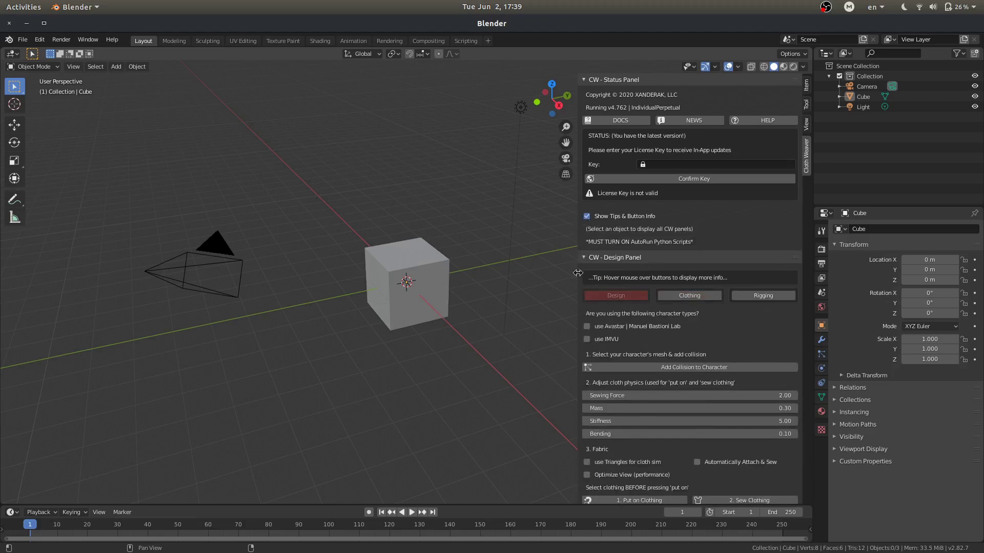
Scroll the sidebar, leave tips enabled, and collapse the CW - Design Panel.
scroll(613, 331, "down", 5)
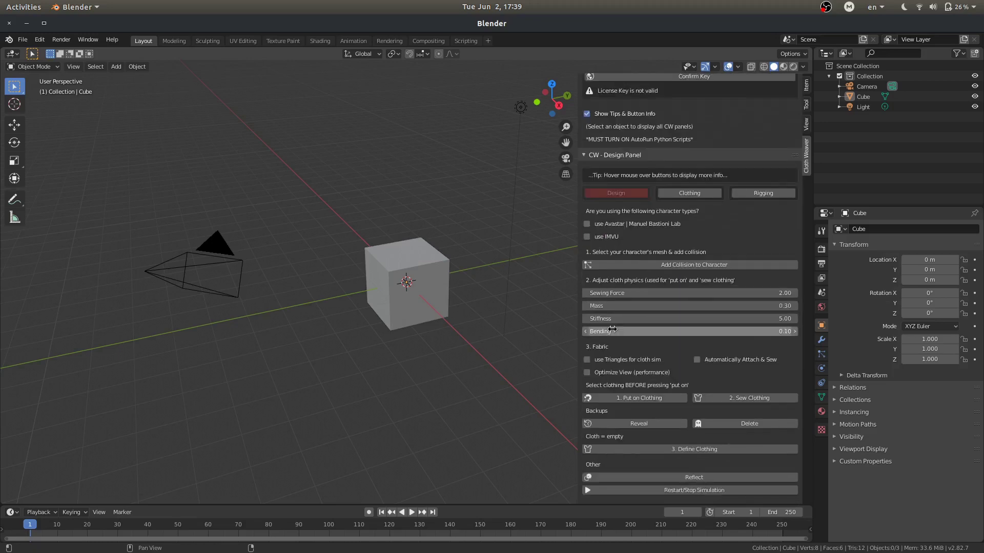
scroll(614, 331, "up", 5)
scroll(613, 331, "down", 5)
scroll(612, 329, "up", 5)
scroll(612, 329, "down", 5)
left_click(587, 113)
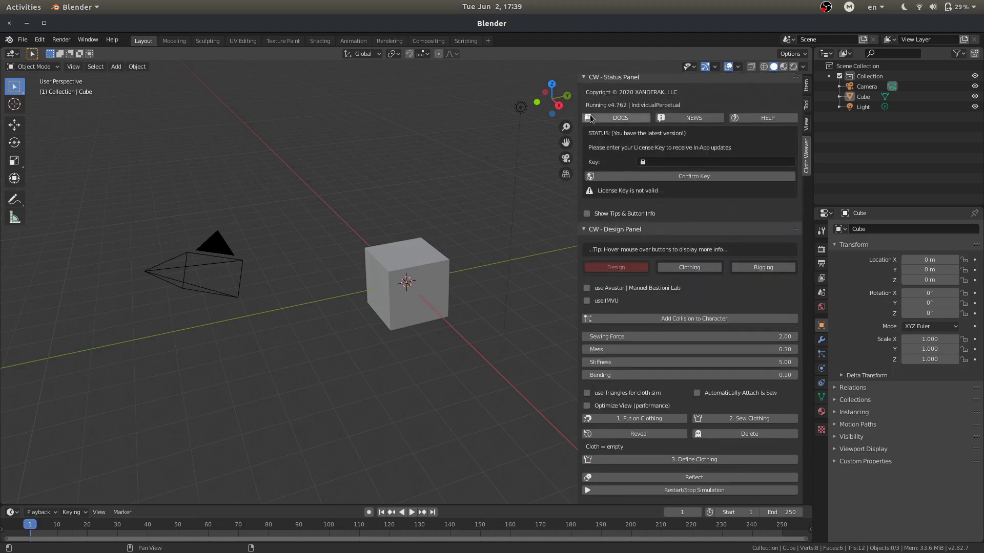
left_click(587, 215)
left_click(587, 214)
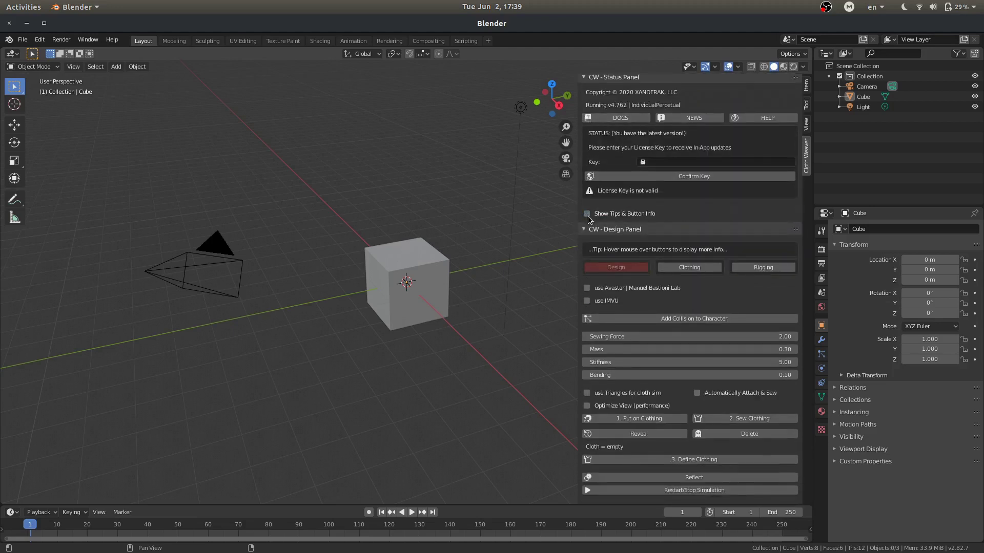
left_click(587, 215)
scroll(632, 303, "down", 5)
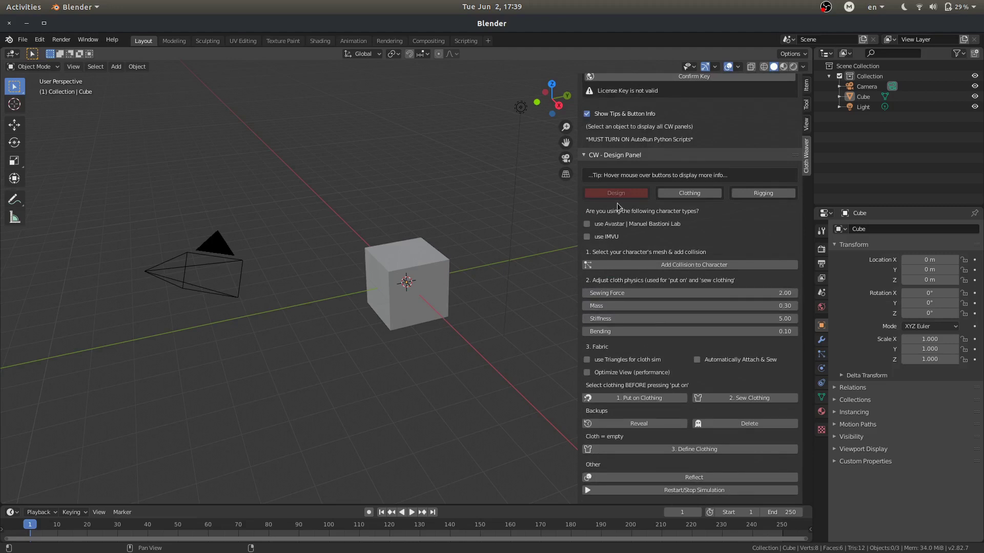
left_click(609, 155)
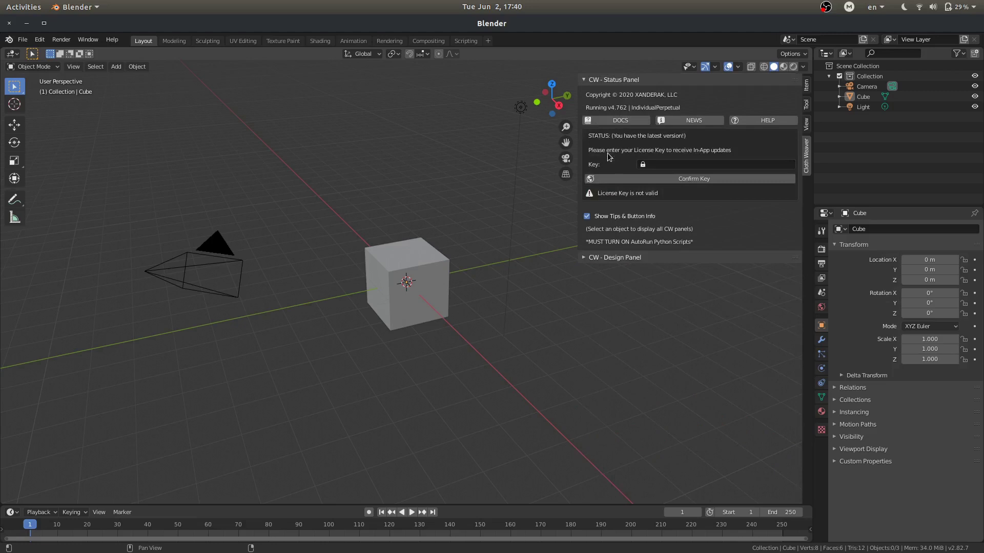
Re-expand the CW - Design and Status panels, then delete the default cube.
left_click(610, 256)
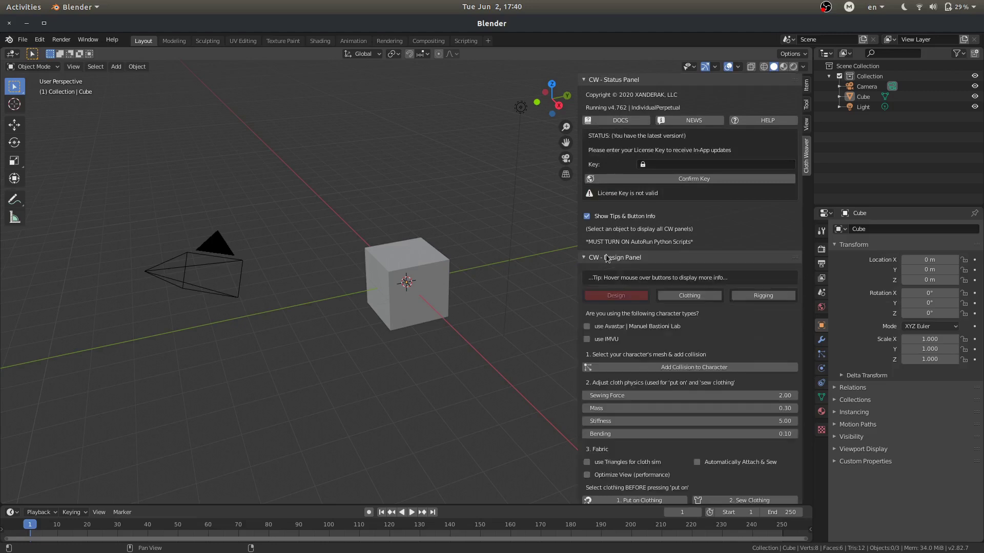
left_click(611, 80)
left_click(610, 80)
left_click(417, 266)
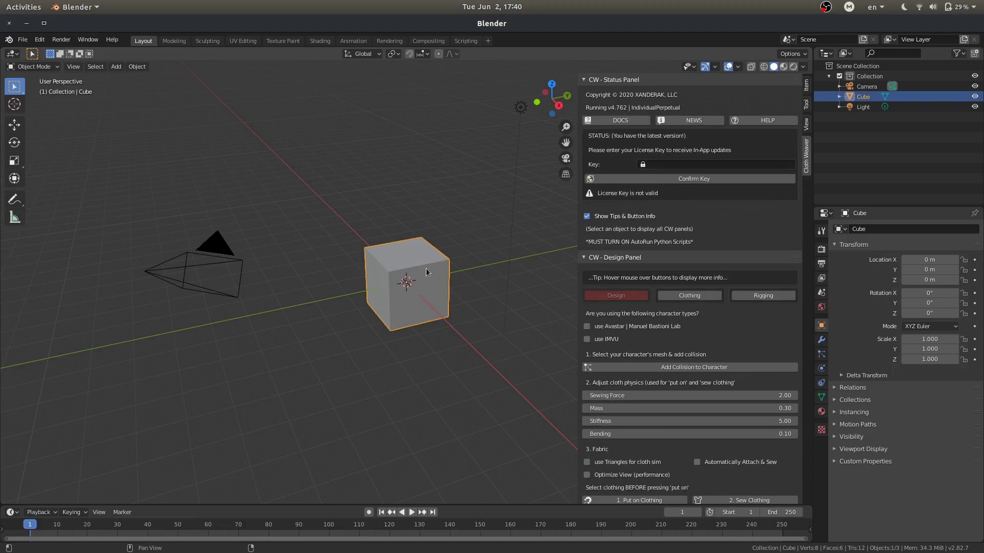
key("Delete")
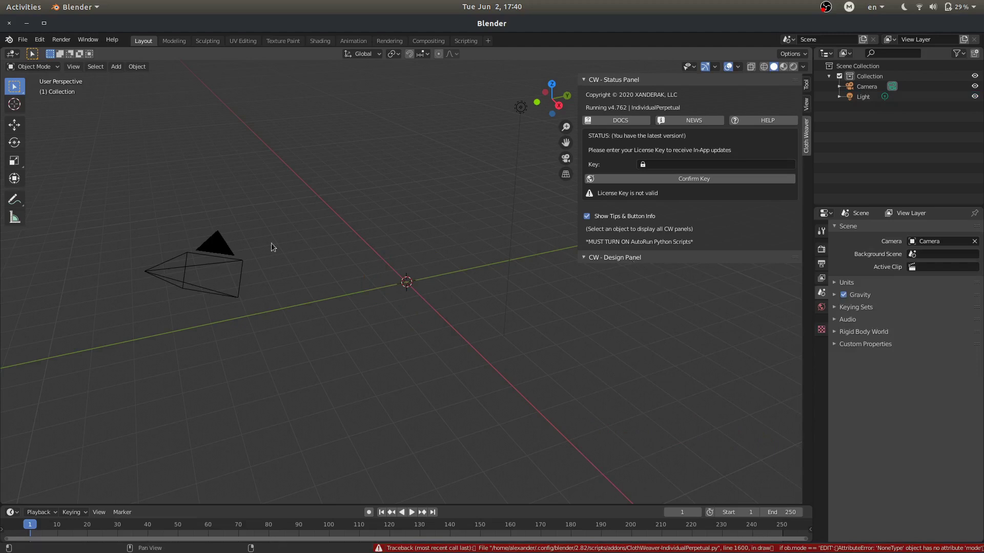
Select the camera, try the triangles-for-cloth-sim option, and leave Automatically Attach & Sew off.
left_click(229, 258)
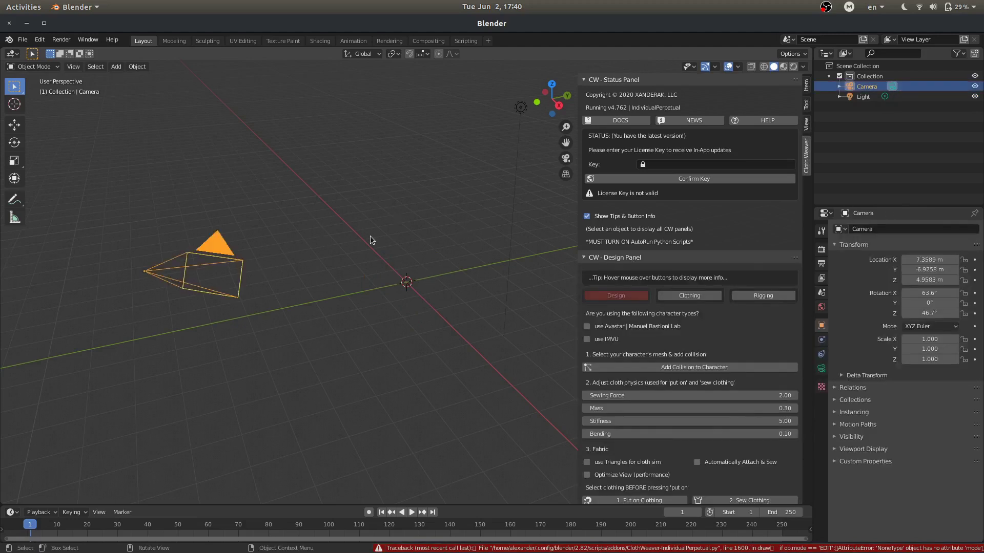
scroll(662, 322, "down", 5)
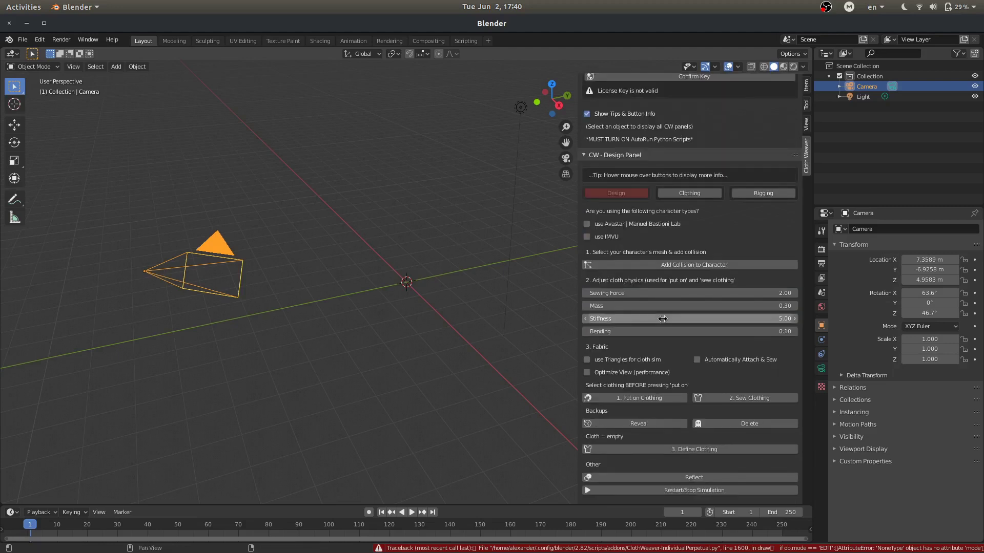
left_click(607, 363)
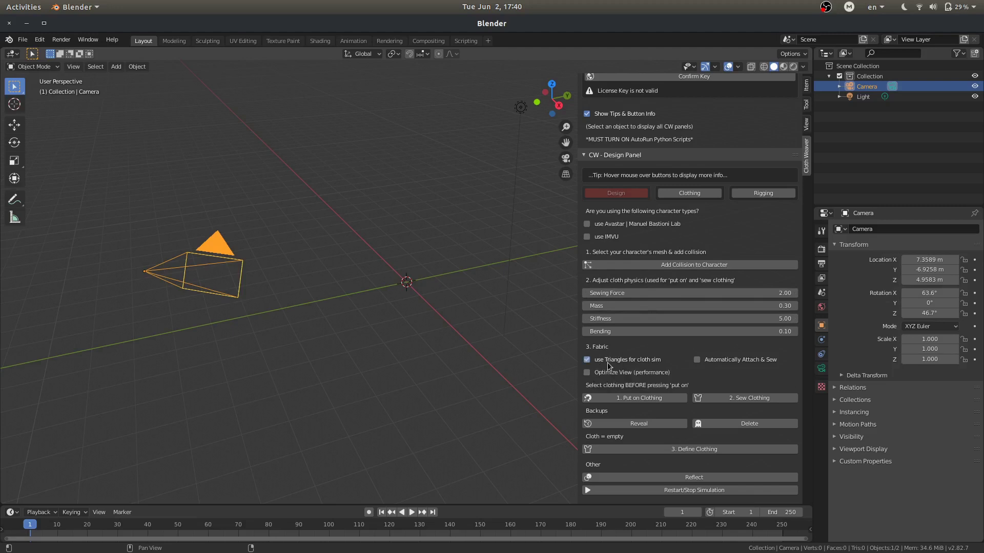
left_click(697, 360)
left_click(698, 361)
Open the Clothing section, browse and close the garment template gallery, then switch to User Templates.
left_click(675, 193)
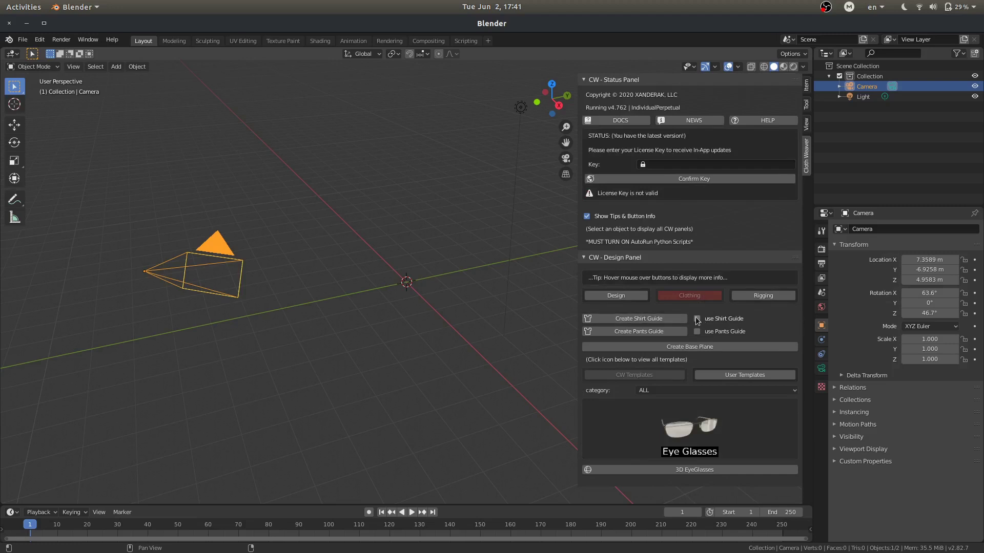
left_click(671, 429)
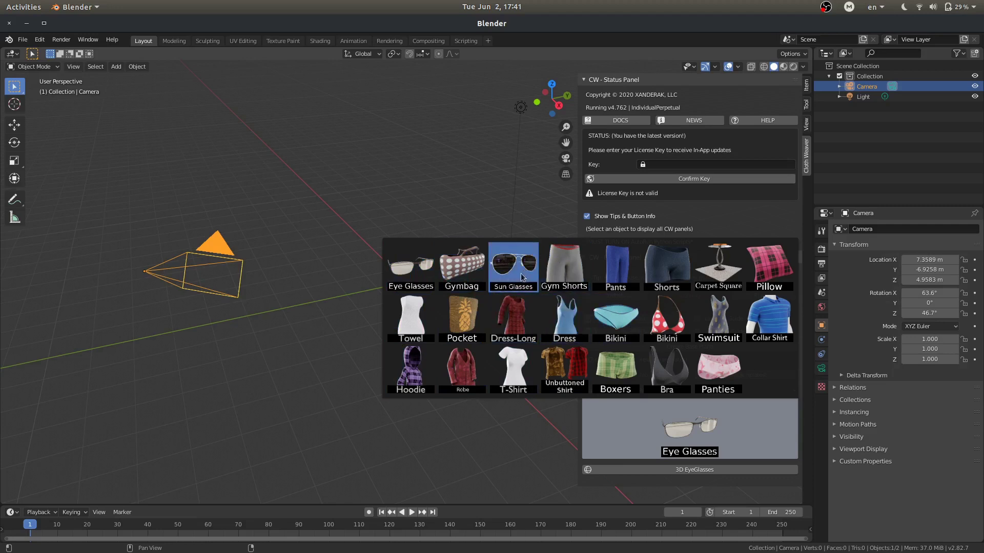
left_click(677, 442)
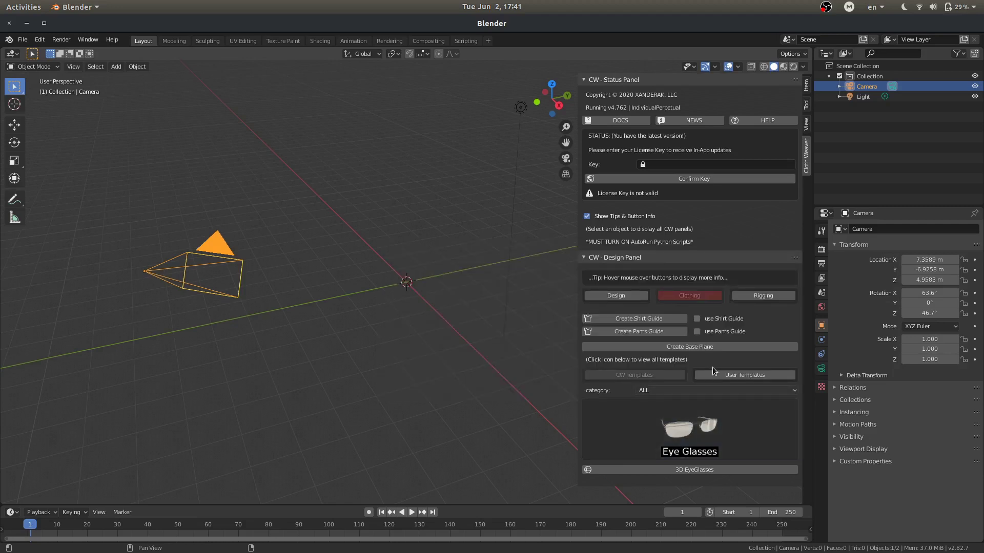
left_click(728, 378)
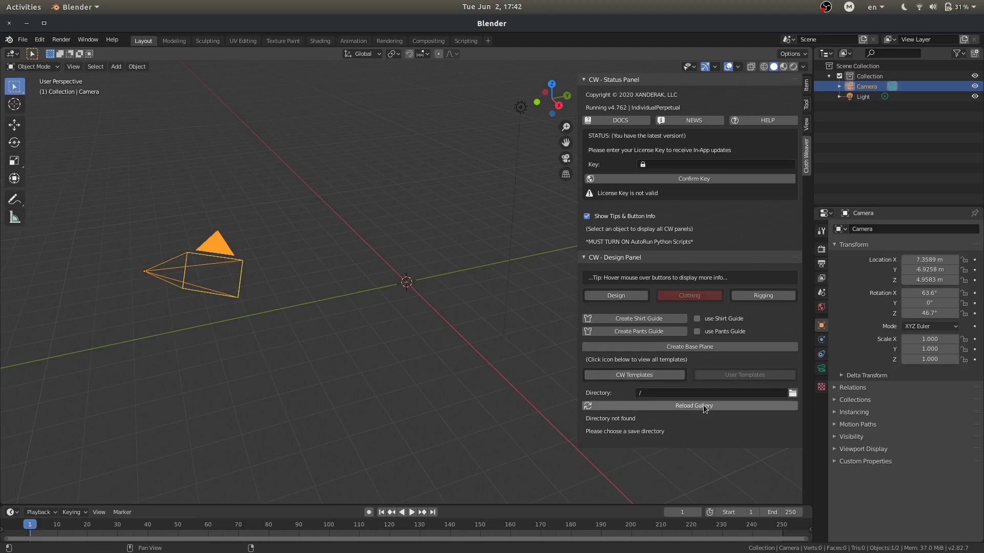
View the Rigging and Clothing sections, deselect the camera, and end on Design.
left_click(757, 295)
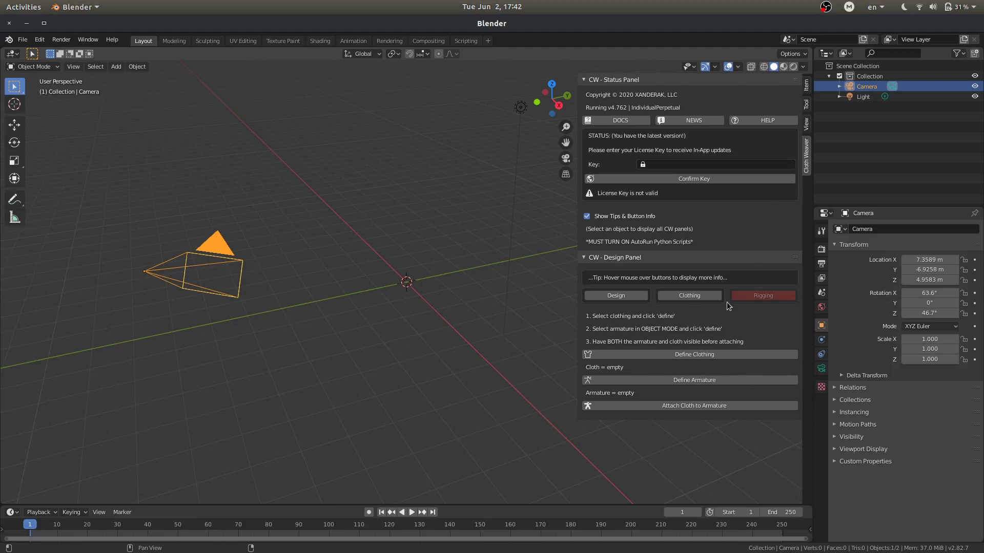
left_click(628, 290)
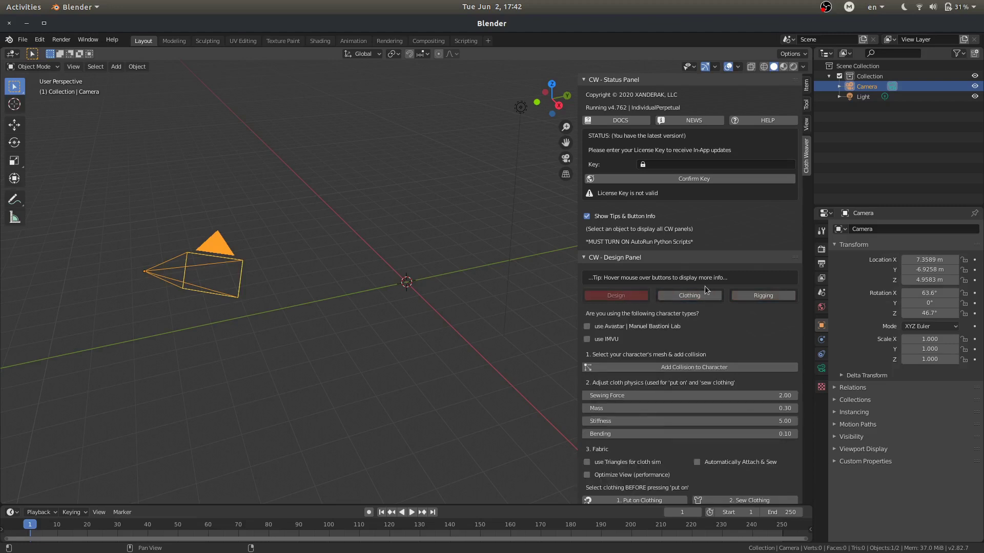
key("alt+a")
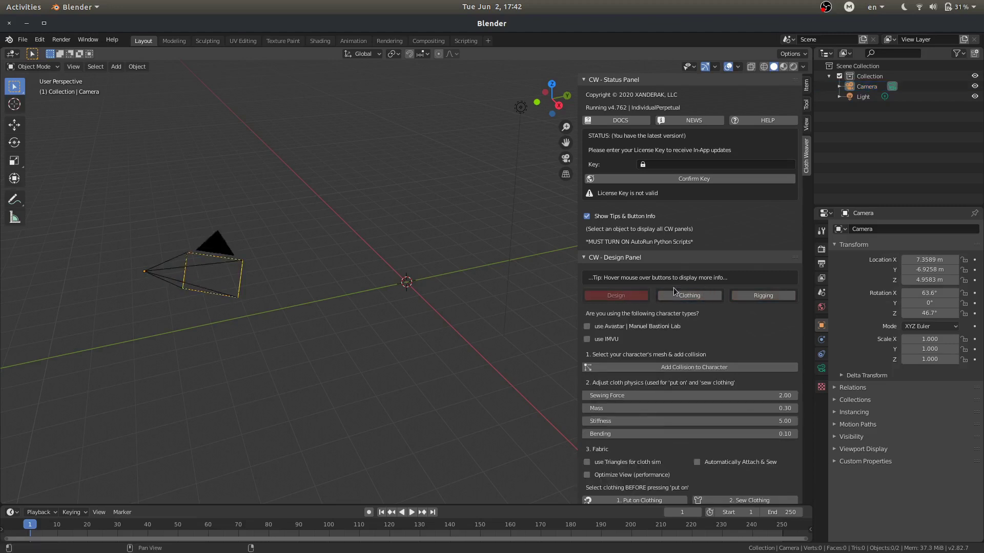
left_click(684, 296)
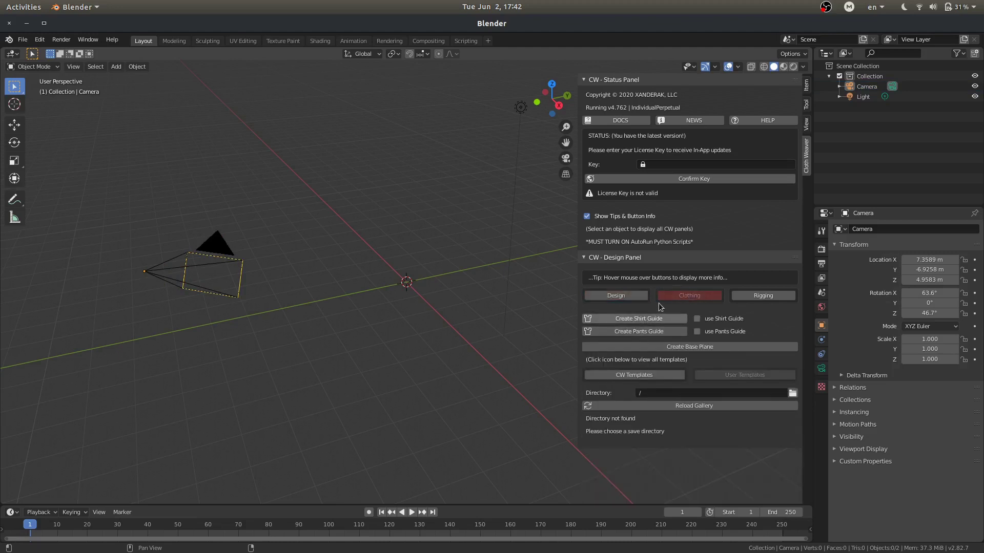
key("ctrl+z")
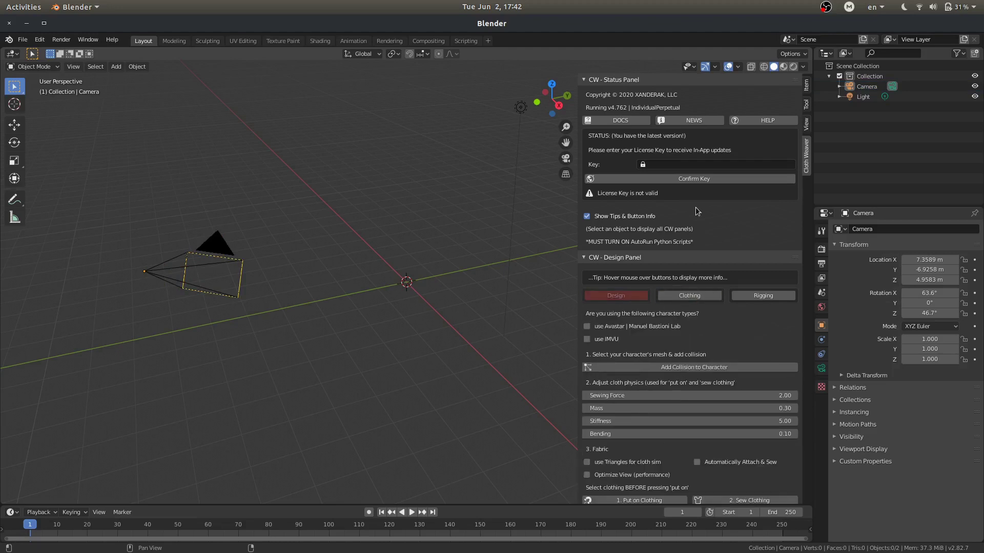